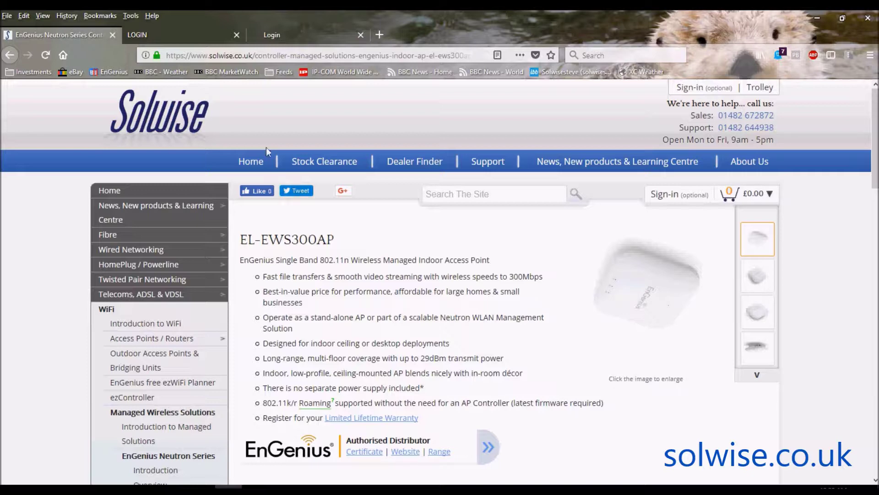
Step: Switch from the Solwise EL-EWS300AP product page to the access point's login page
left_click(175, 33)
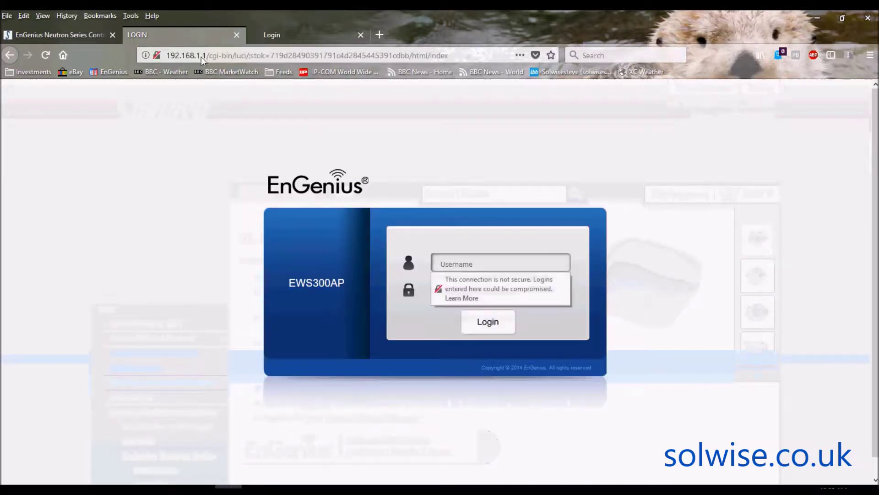
Step: Log in with the admin username and its password, declining Firefox's offer to save the login
left_click(471, 267)
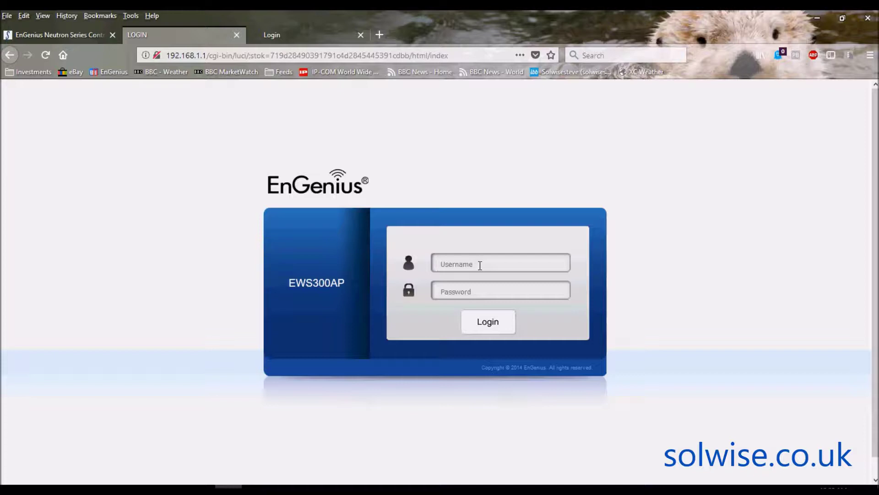
type("admin")
key("Tab")
type("admin")
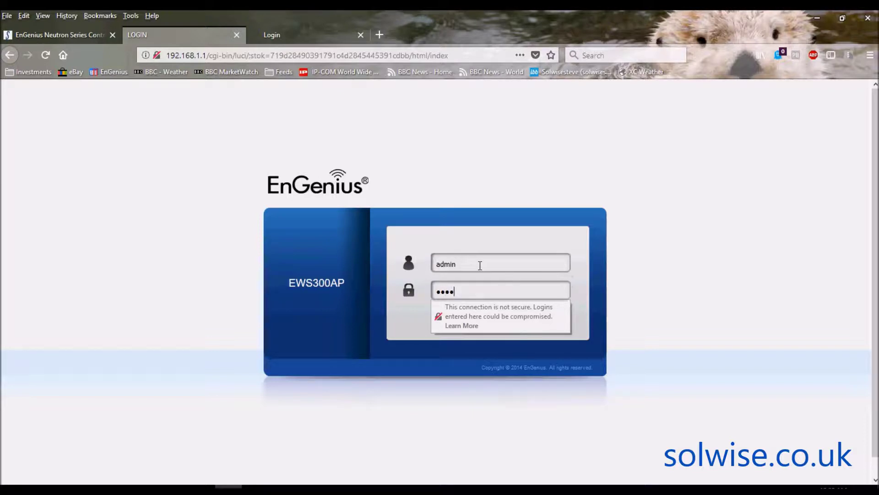
key("Return")
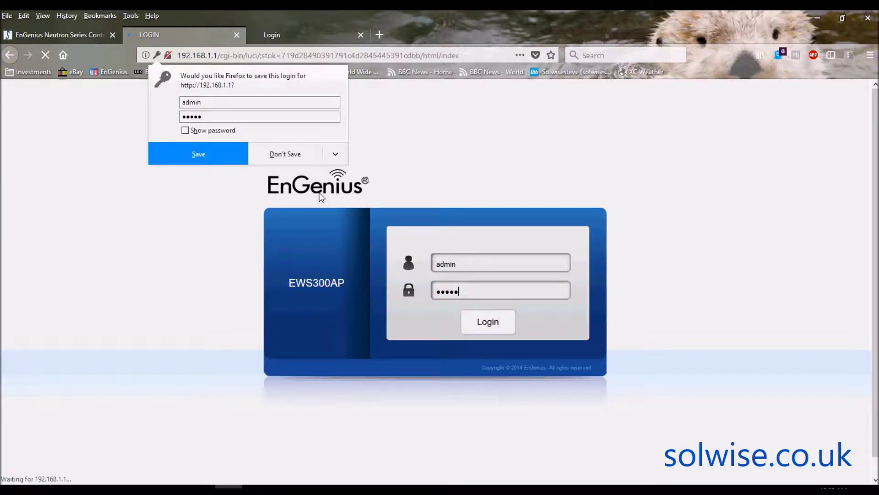
left_click(293, 158)
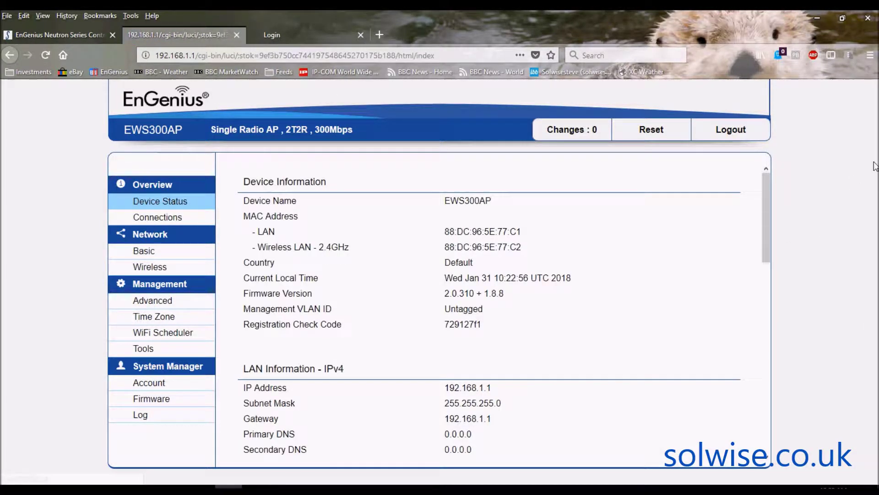
left_click_drag(766, 197, 763, 349)
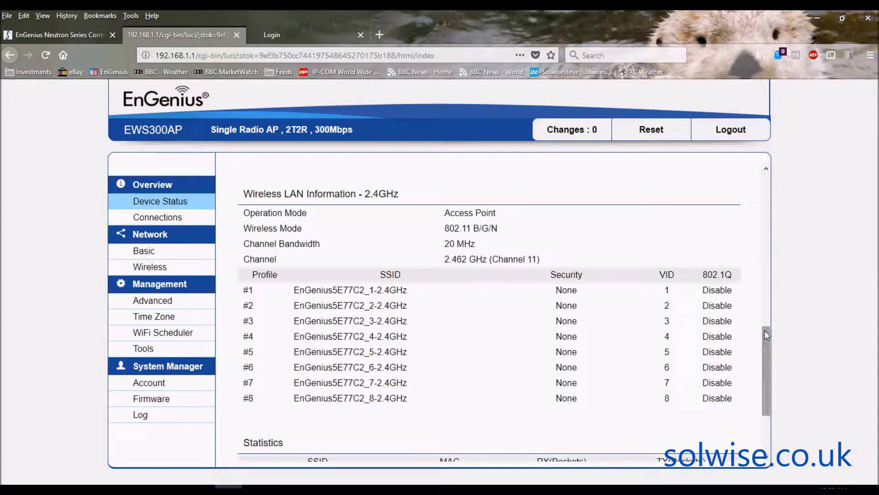
left_click_drag(769, 345, 769, 381)
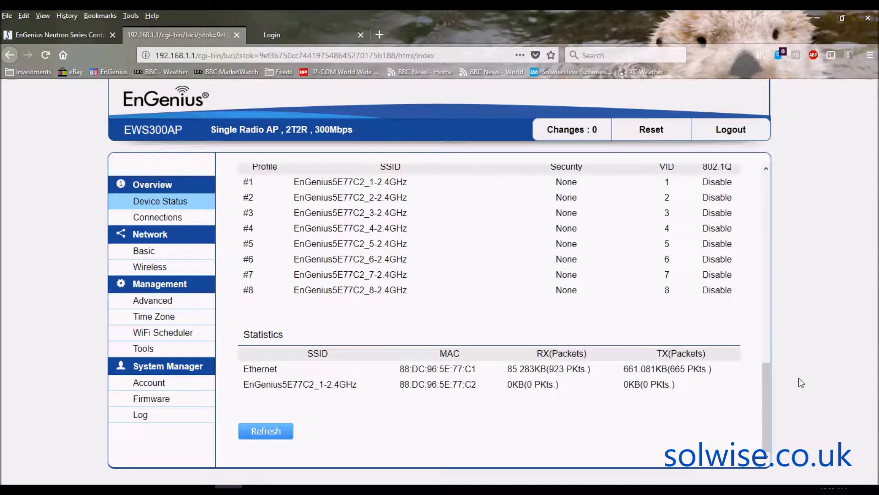
left_click_drag(767, 390, 783, 164)
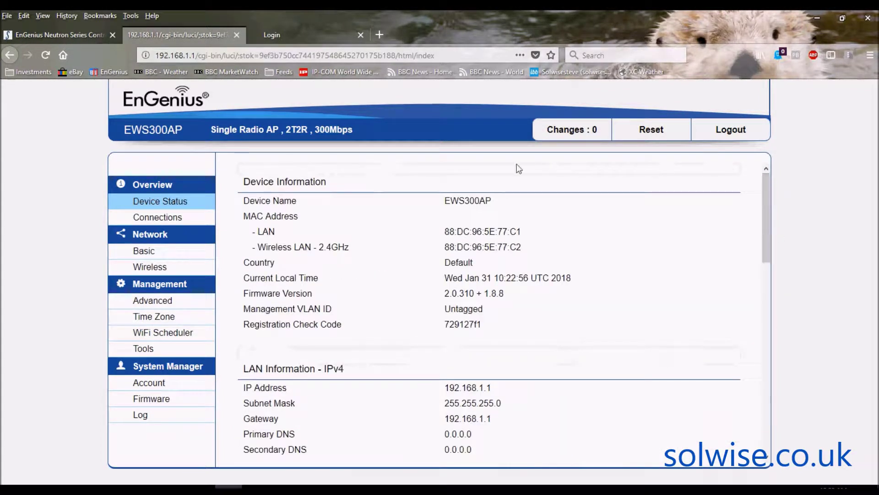
Step: Review Network Basic: static IP 192.168.1.1, mask 255.255.255.0, gateway 192.168.1.1
left_click(143, 253)
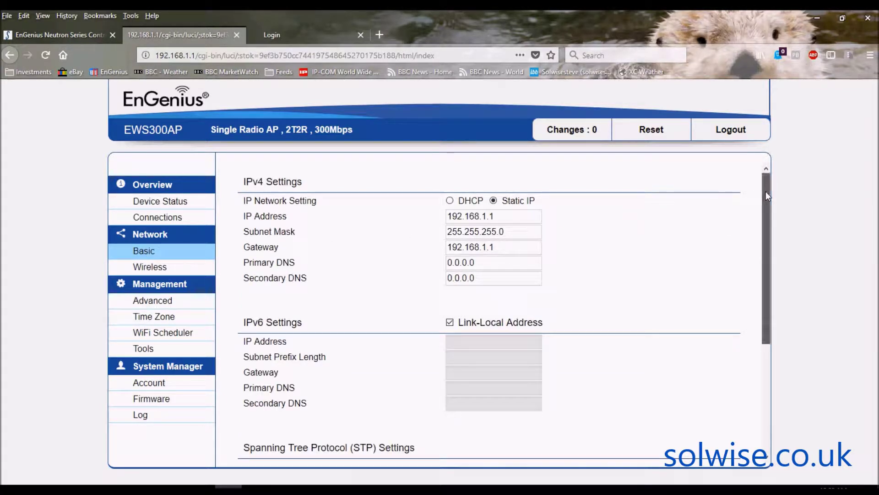
left_click_drag(767, 196, 767, 176)
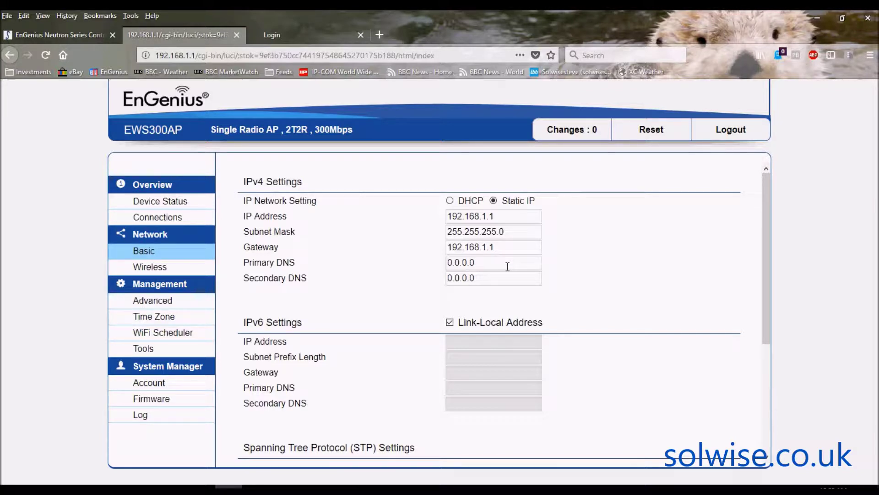
left_click(147, 269)
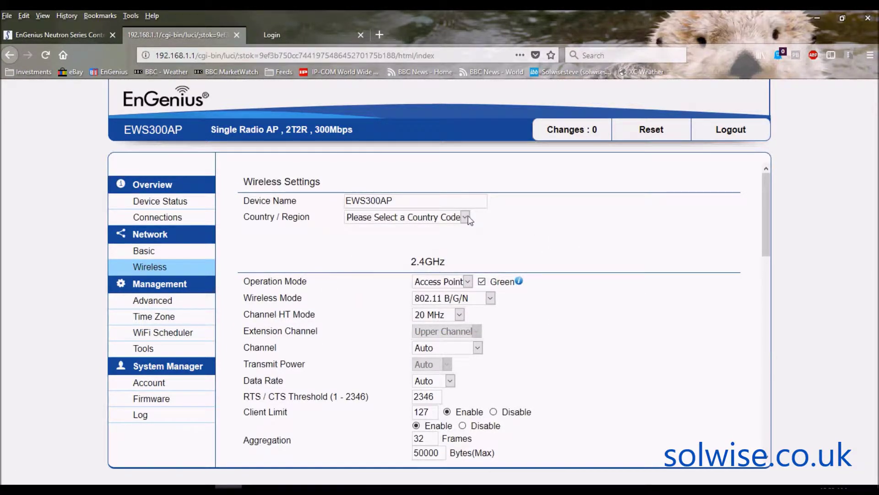
Step: Set the wireless Country / Region to United Kingdom
left_click(466, 217)
left_click_drag(467, 233, 461, 423)
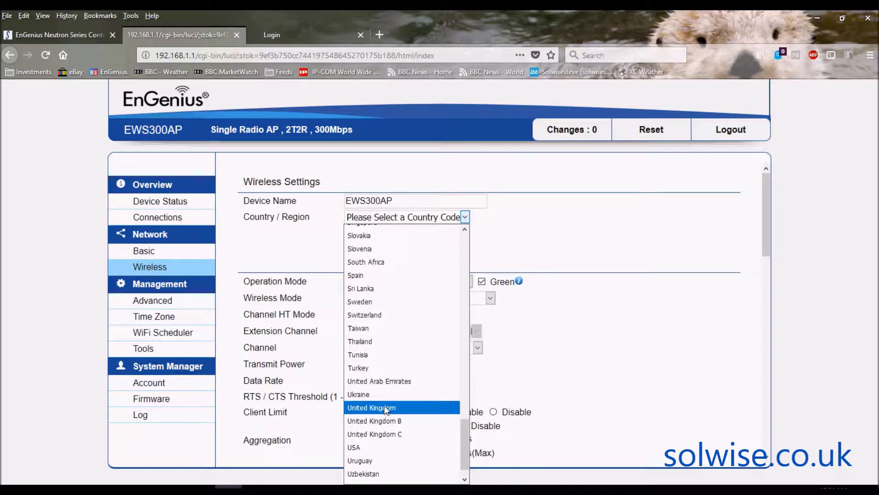
left_click(385, 408)
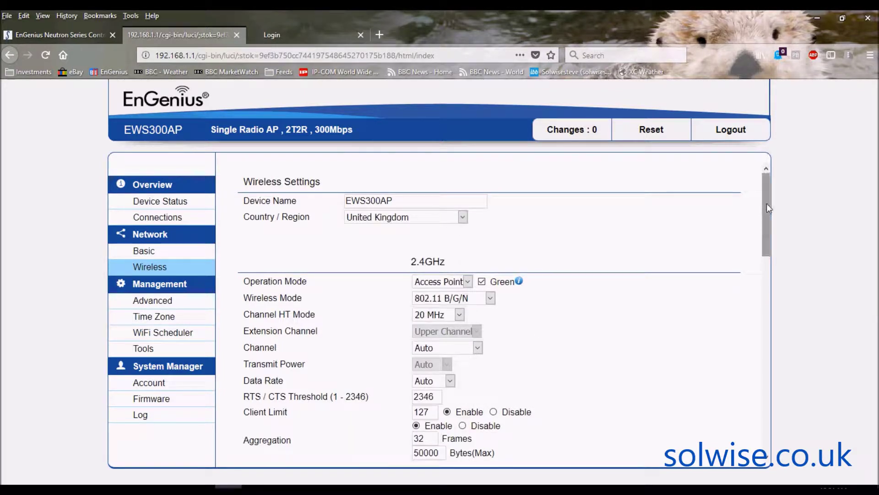
mouse_move(768, 208)
left_mouse_down()
mouse_move(766, 231)
mouse_move(765, 220)
left_mouse_up()
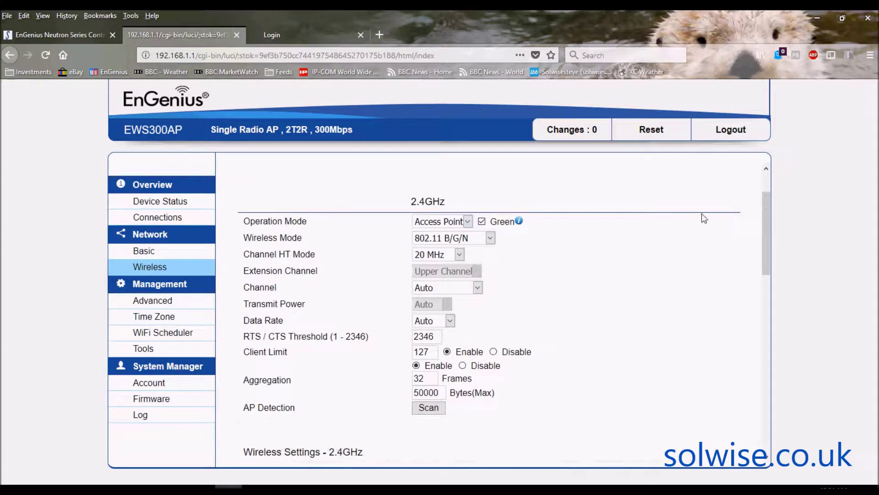
left_click(467, 221)
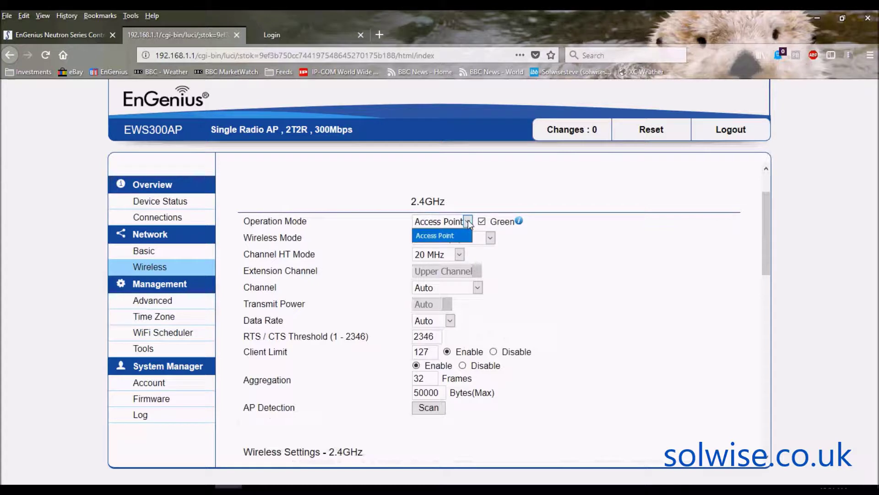
left_click(470, 180)
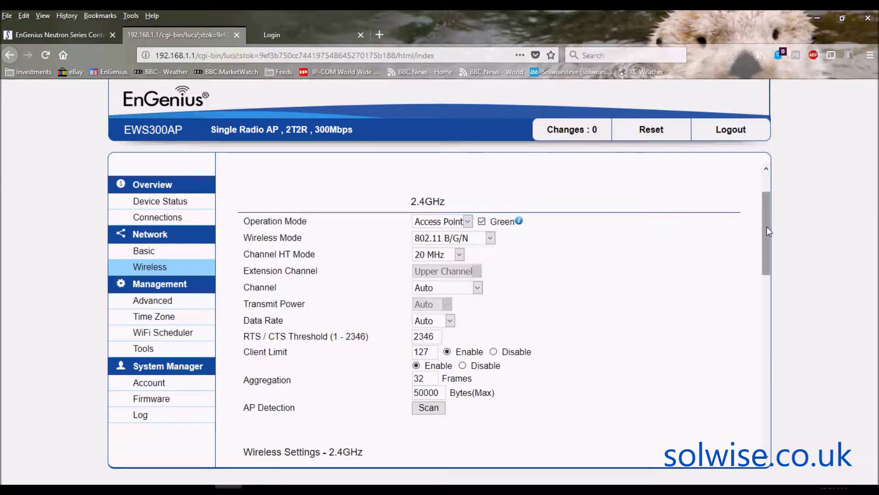
left_click(482, 221)
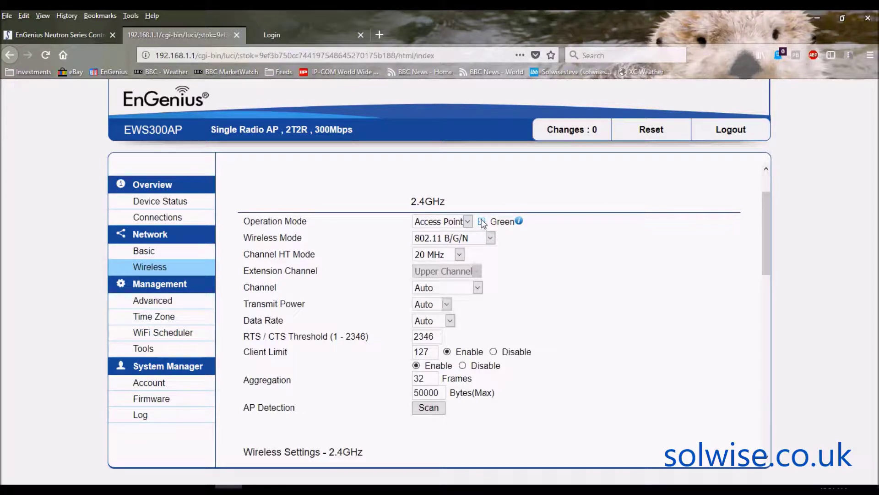
left_click(447, 304)
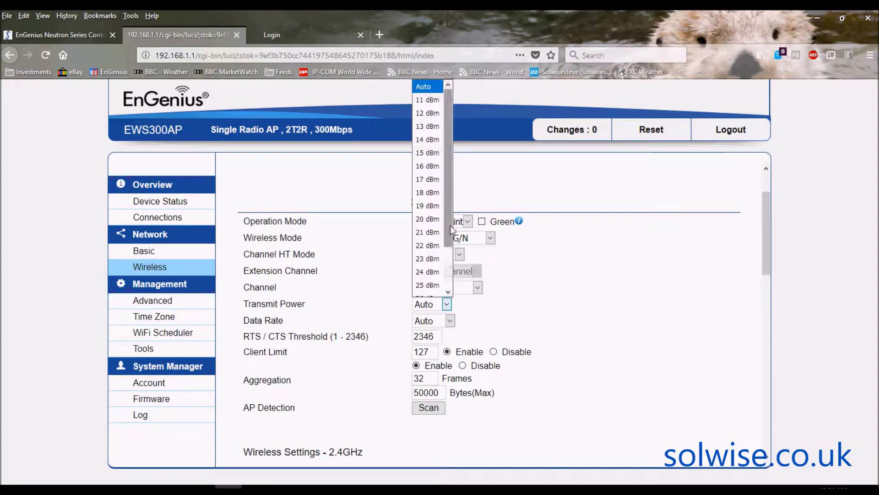
left_click_drag(450, 225, 448, 268)
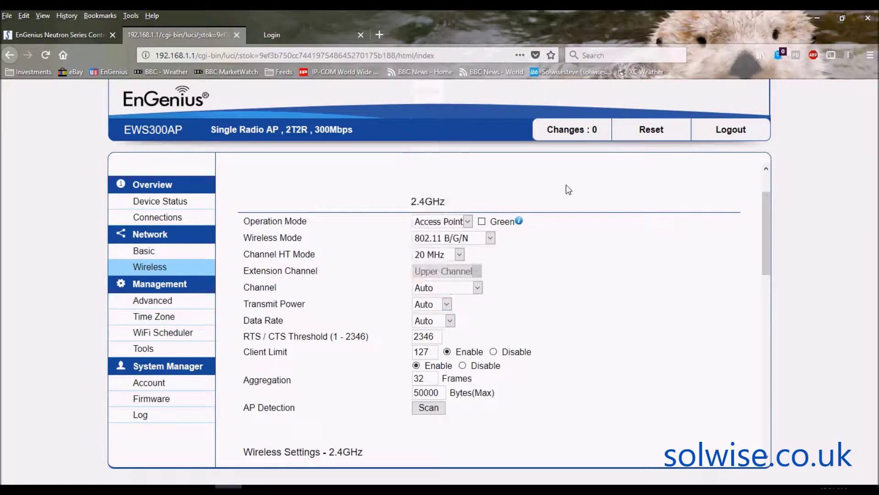
left_click(482, 221)
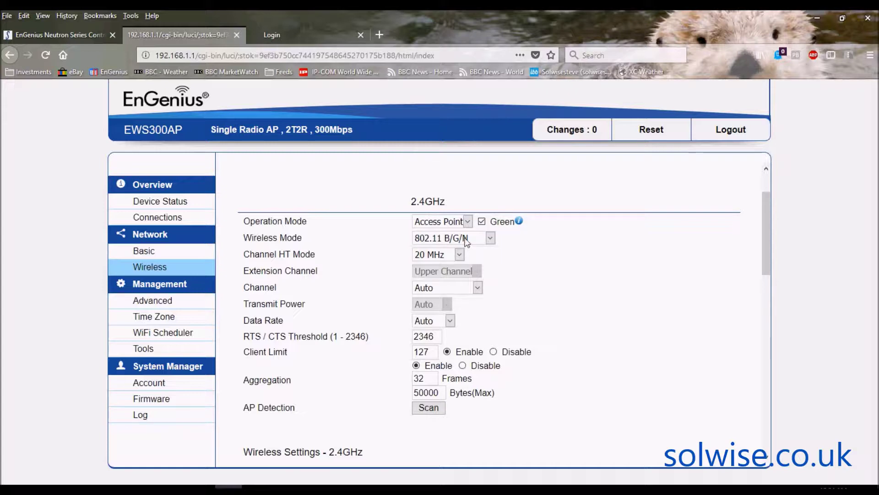
left_click(460, 253)
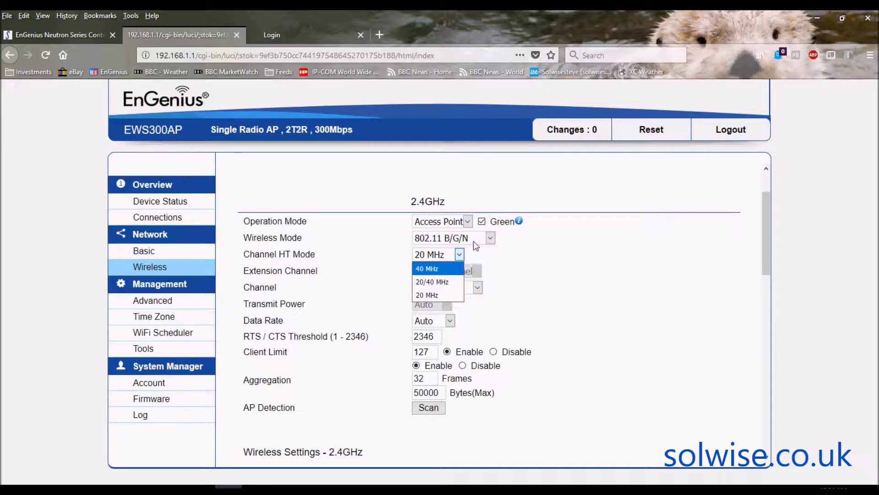
Step: Set 2.4GHz channel bandwidth to 20/40 MHz and bring up the first SSID's settings
left_click(440, 283)
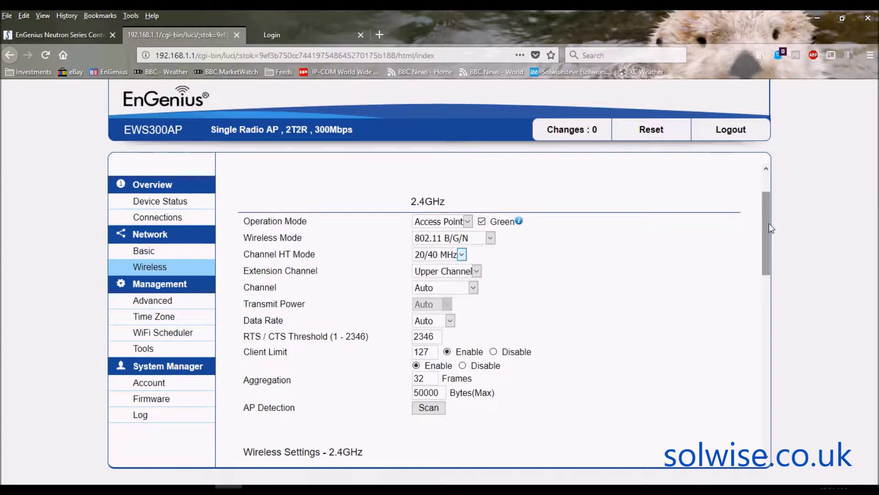
left_click_drag(769, 224, 767, 251)
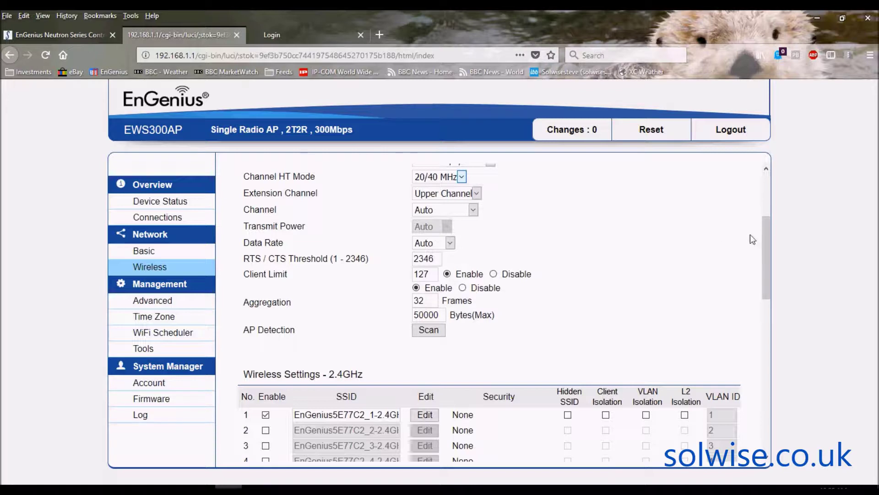
left_click_drag(769, 230, 763, 271)
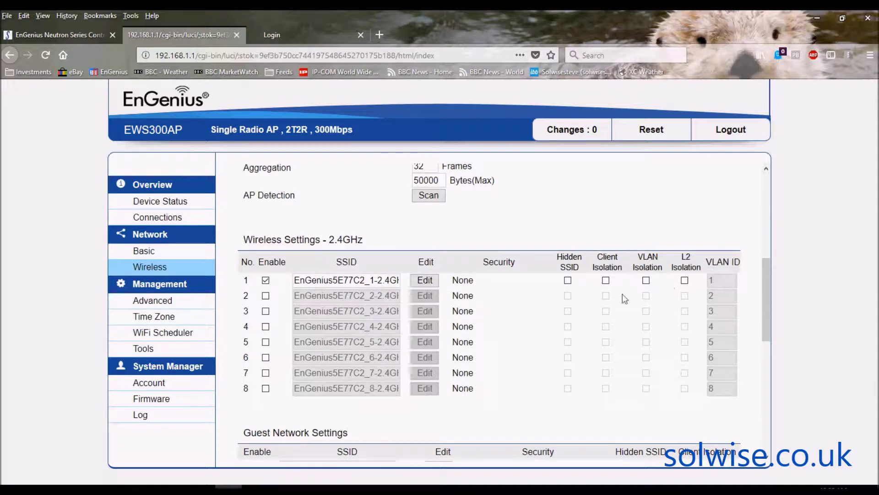
left_click(424, 281)
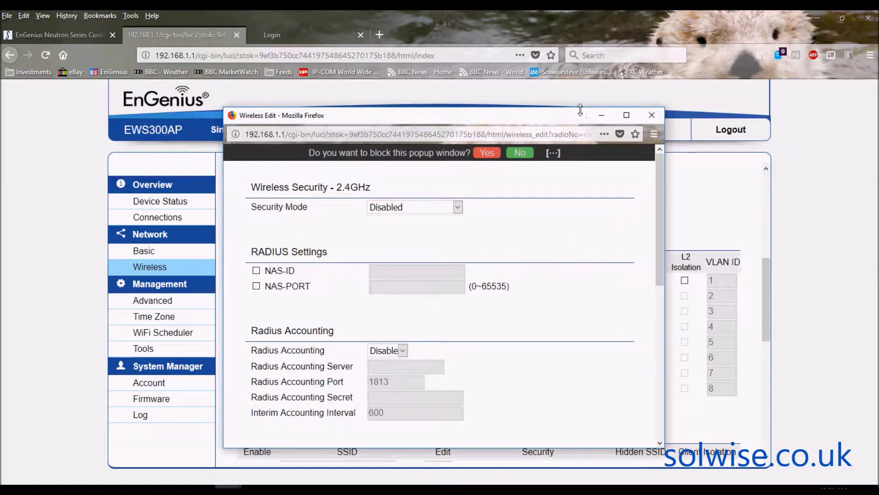
Step: Enlarge the first SSID's edit window and leave its Security Mode as Disabled
left_click_drag(580, 106, 572, 39)
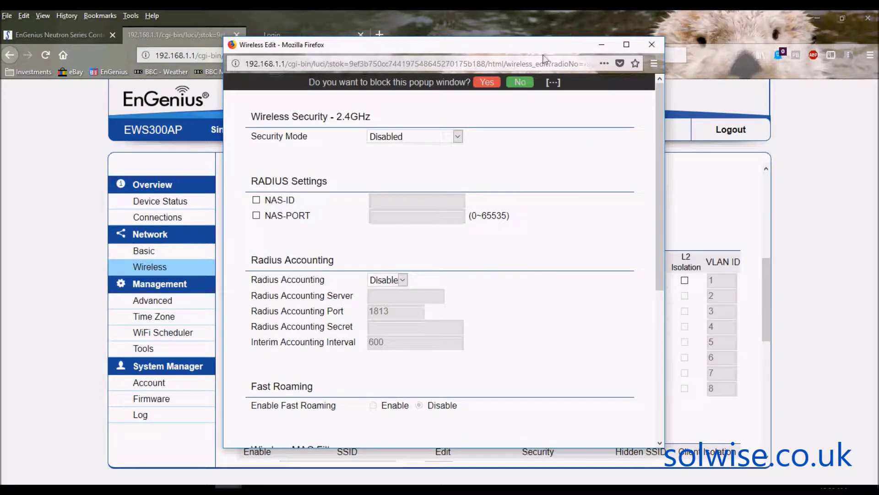
left_click(459, 137)
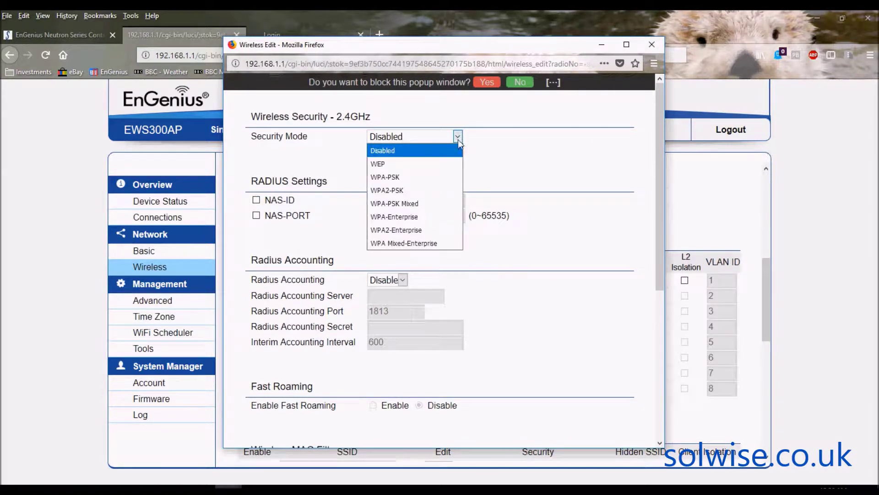
left_click(509, 161)
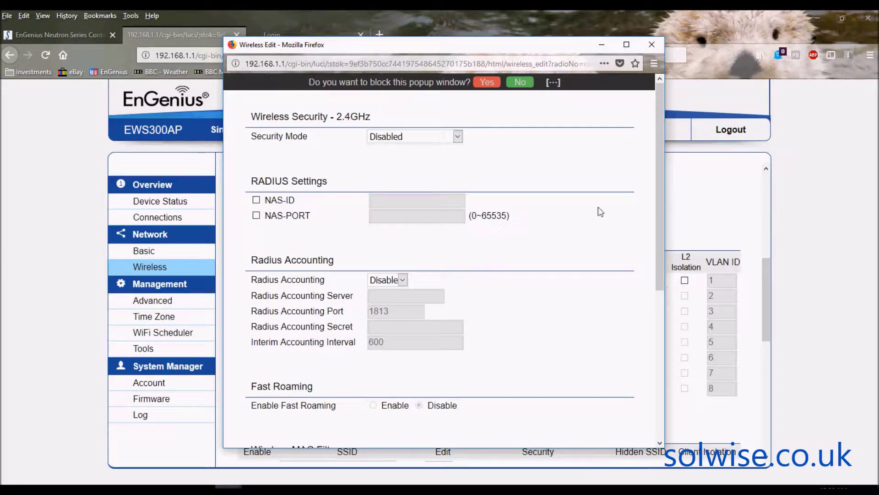
left_click_drag(661, 197, 652, 320)
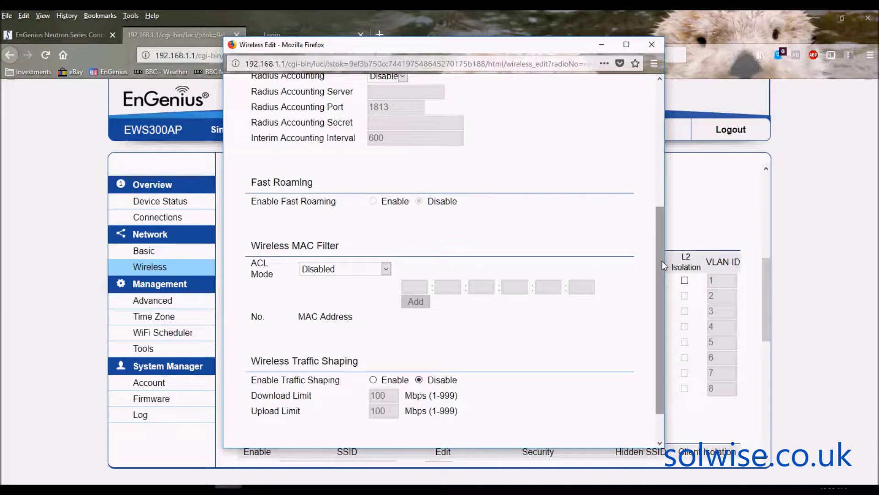
Step: Turn Traffic Shaping on then back off, and close the first SSID's edit window
left_click_drag(661, 260, 658, 298)
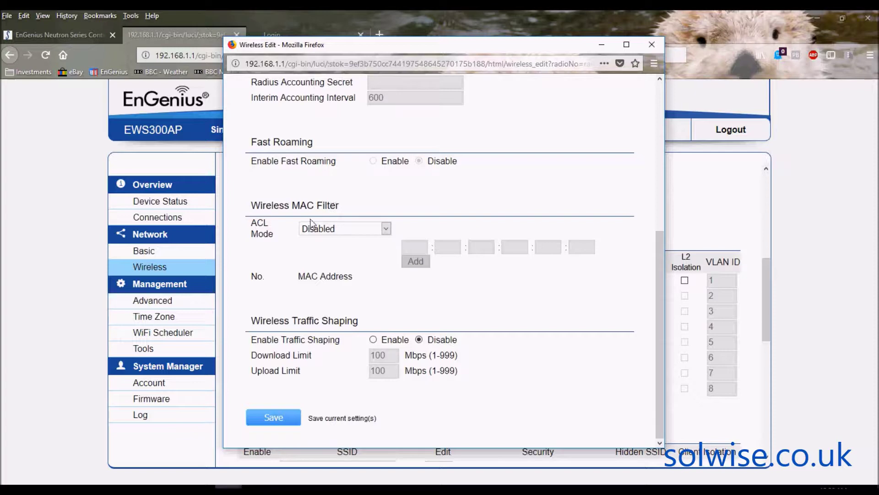
left_click(658, 277)
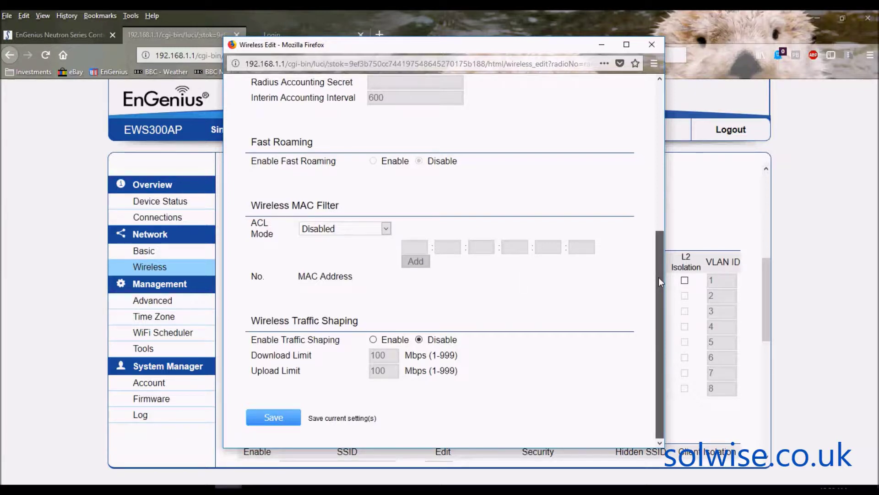
left_click(374, 339)
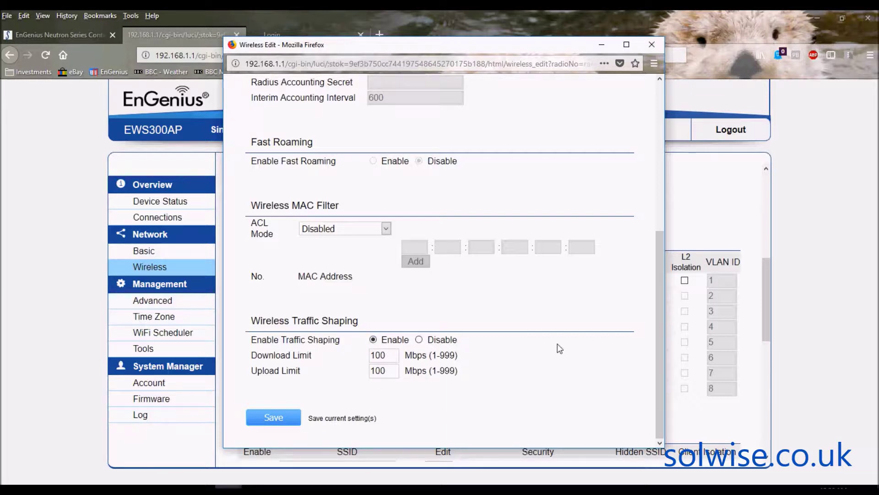
left_click(419, 340)
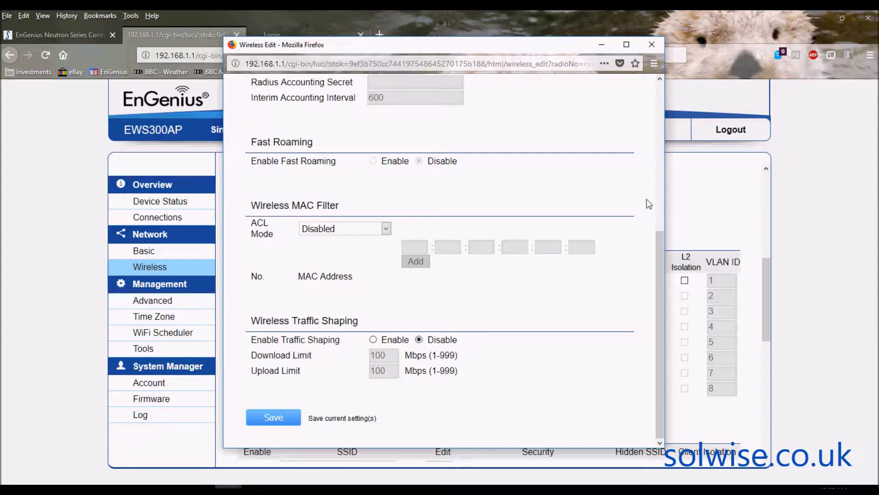
left_click(656, 44)
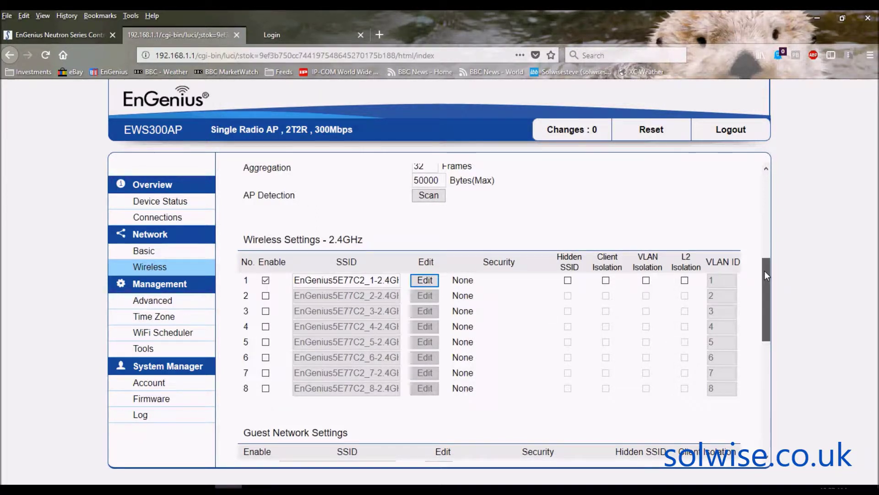
Step: Enable the 2.4GHz guest network under Guest Network Settings
left_click_drag(765, 273, 763, 324)
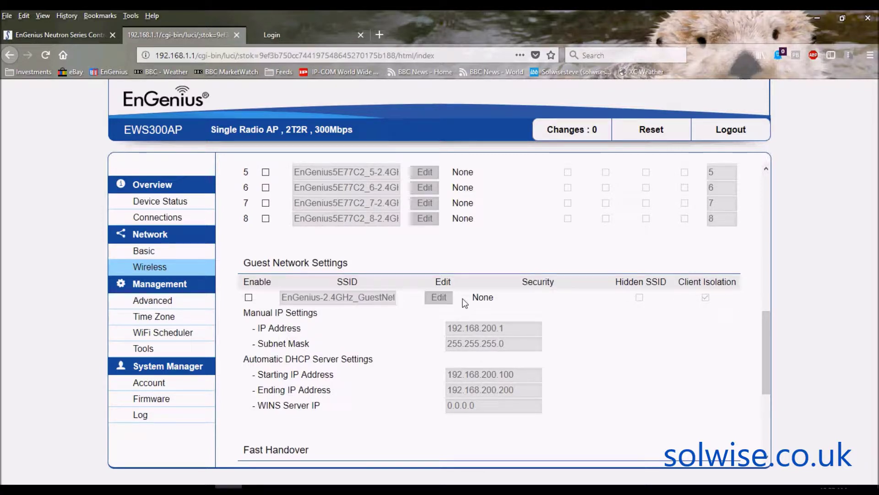
left_click(250, 298)
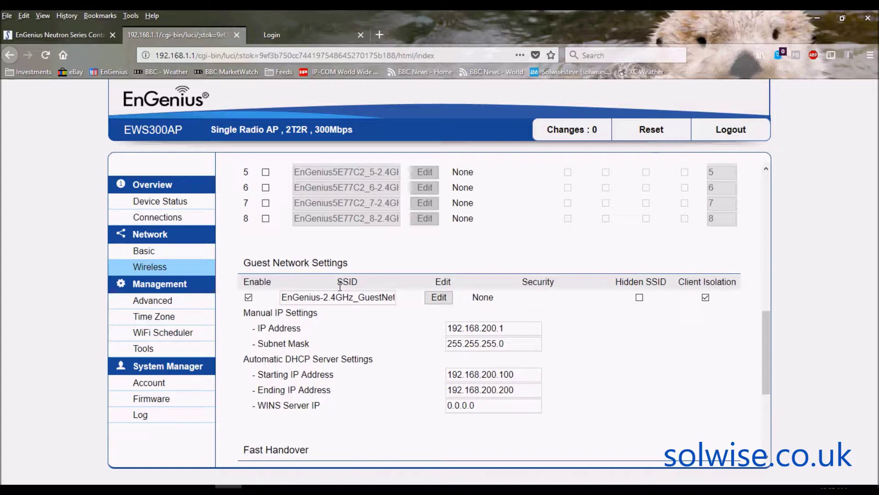
left_click(444, 298)
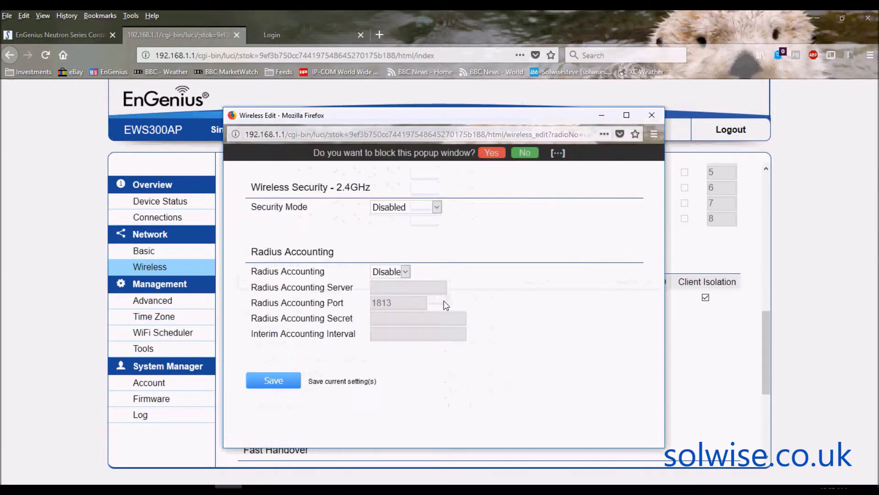
left_click(436, 208)
left_click(474, 238)
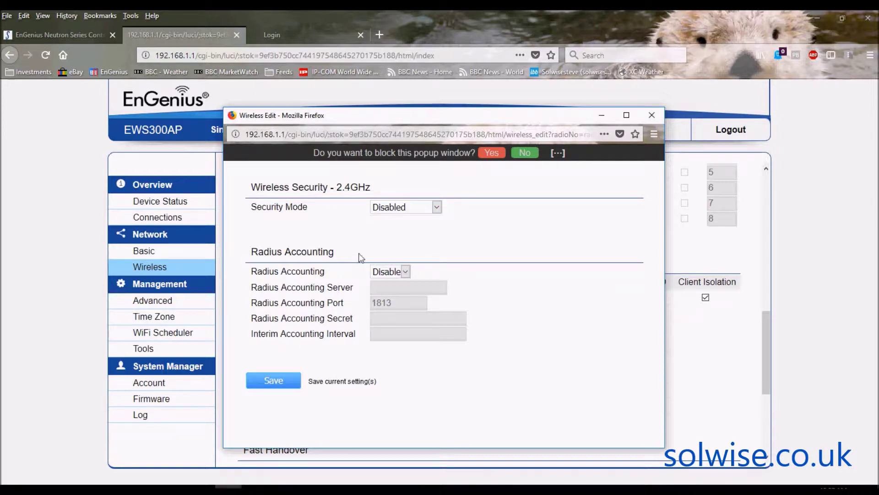
left_click(651, 115)
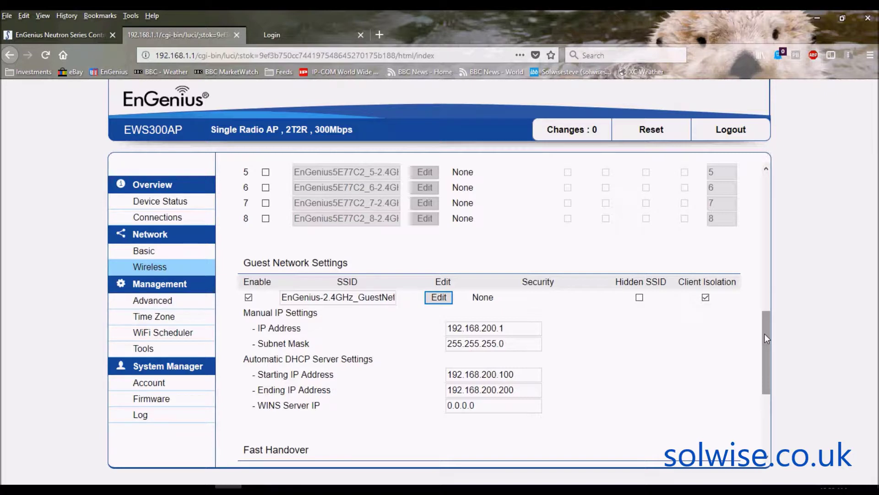
left_click(765, 335)
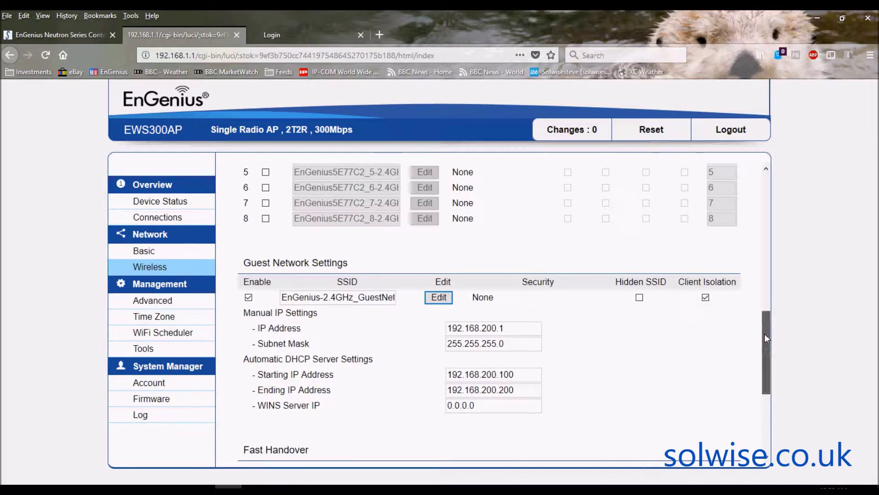
left_click_drag(765, 334, 765, 333)
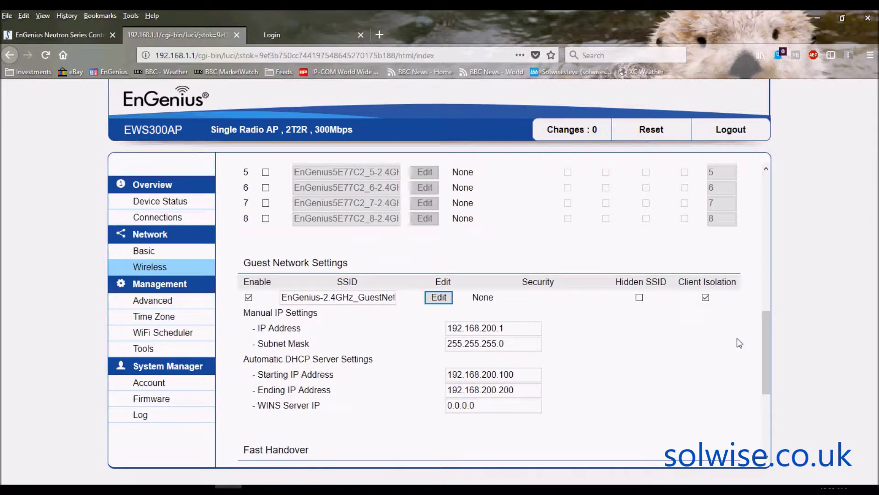
left_click_drag(769, 330, 763, 384)
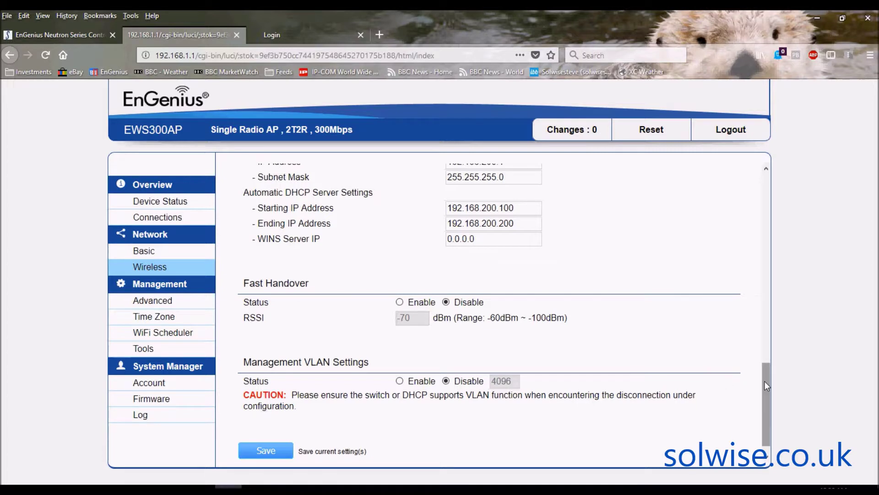
mouse_move(765, 380)
left_mouse_down()
mouse_move(763, 359)
mouse_move(758, 389)
left_mouse_up()
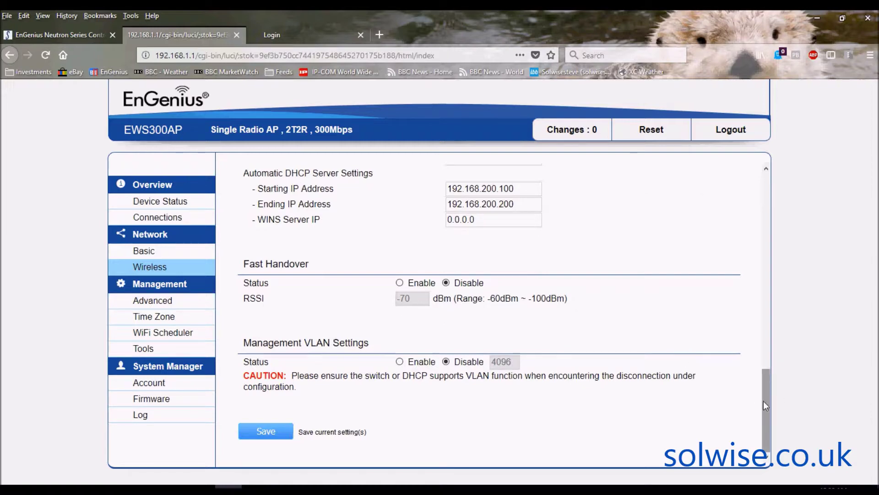
left_click_drag(766, 406, 766, 204)
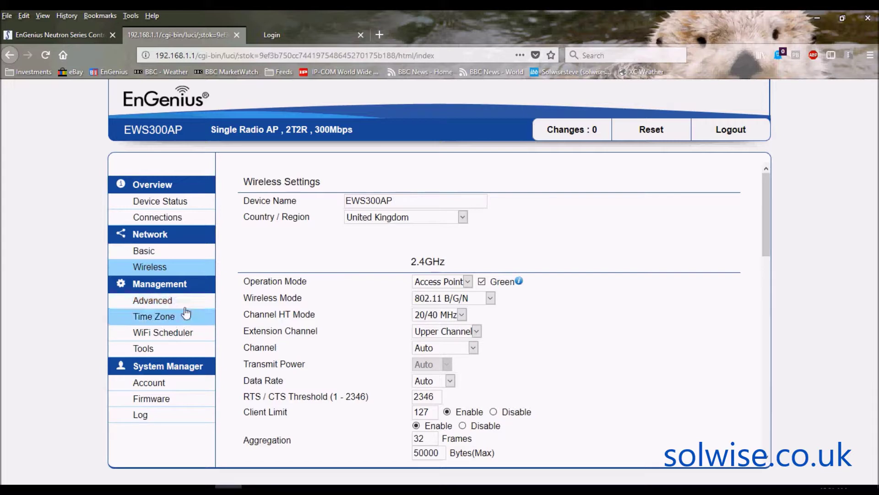
left_click(138, 300)
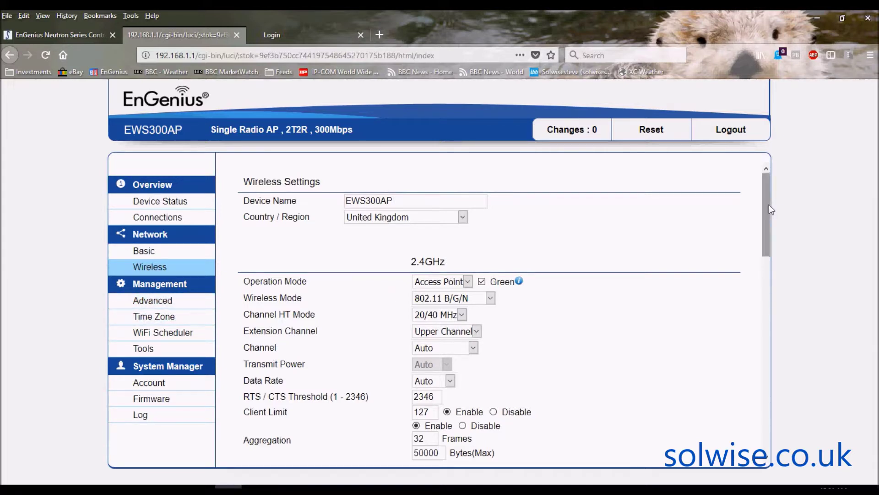
left_click_drag(767, 203, 752, 414)
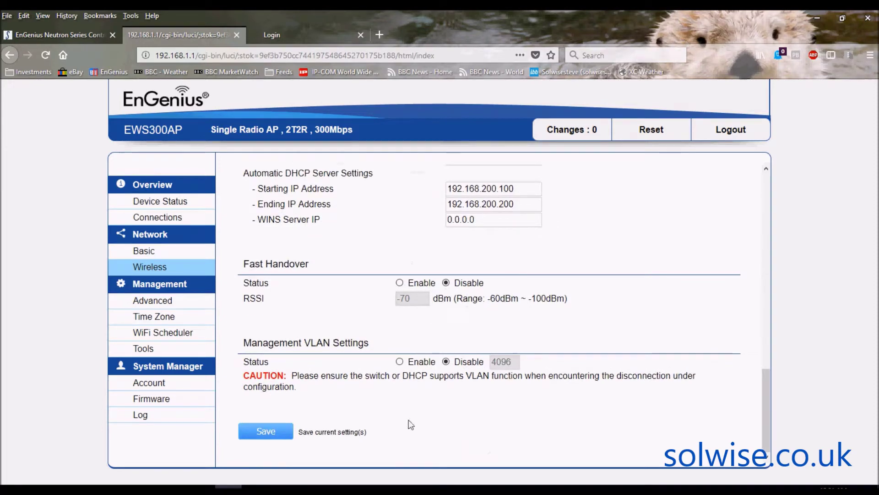
left_click(279, 431)
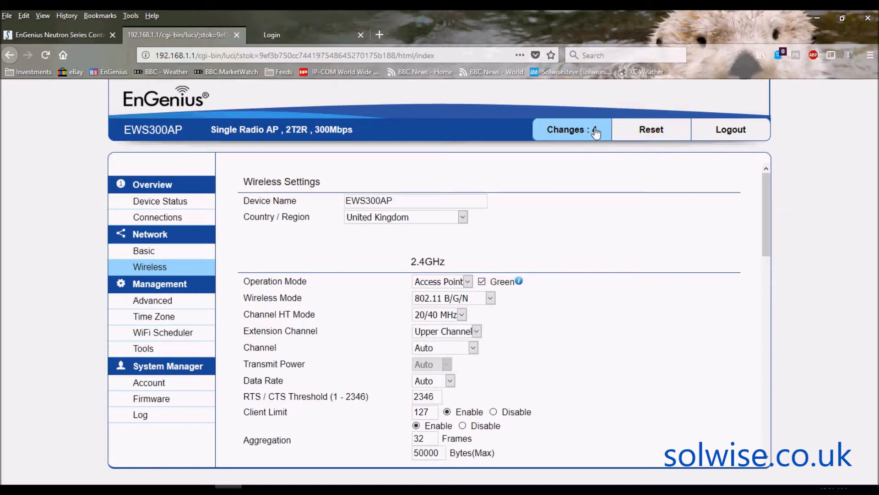
left_click_drag(766, 198, 766, 420)
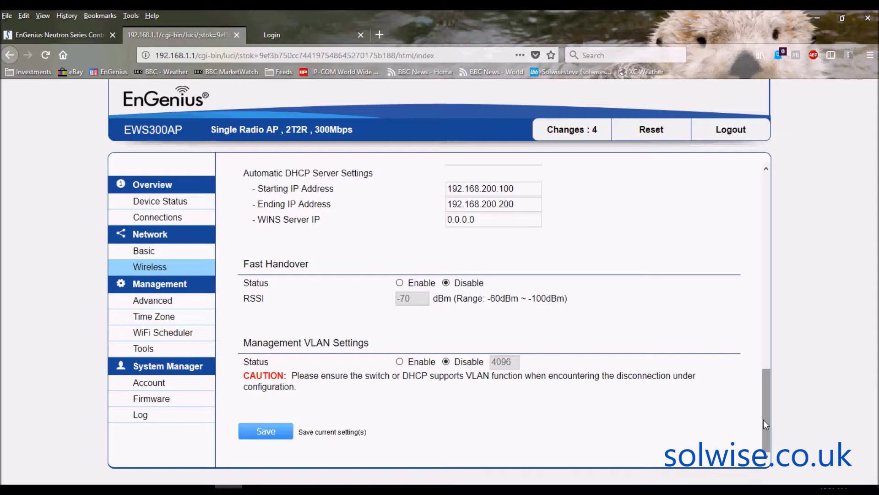
left_click_drag(766, 421, 766, 194)
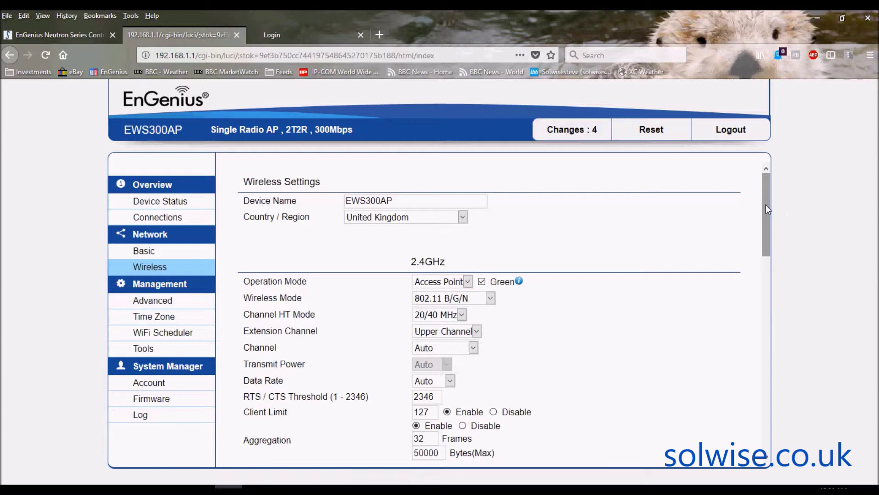
left_click_drag(766, 204, 769, 175)
left_click_drag(766, 180, 793, 163)
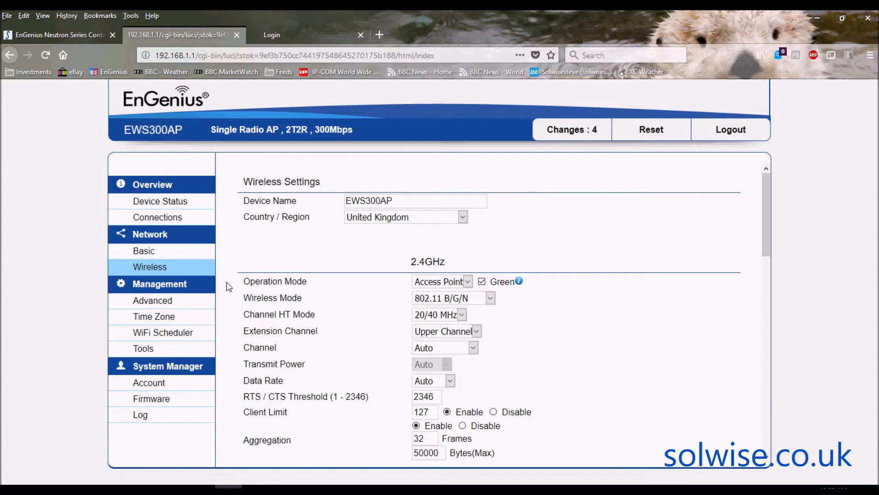
left_click(567, 133)
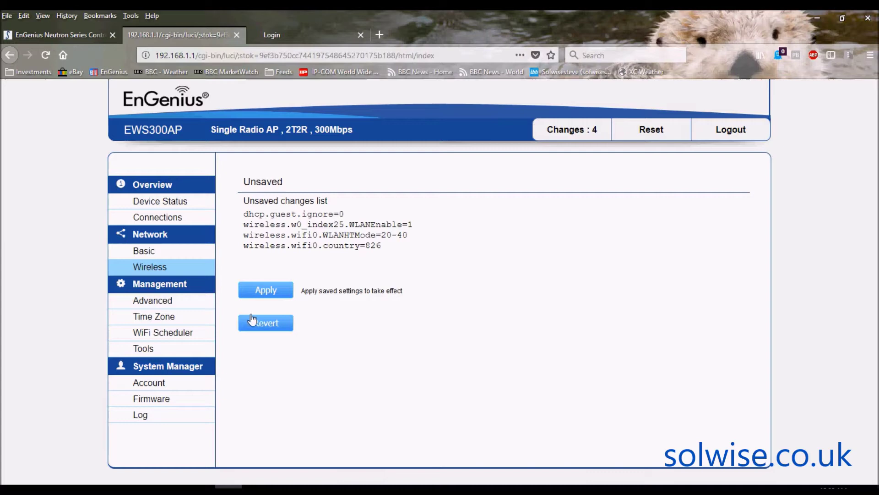
Step: Go to Management > Advanced and scroll through its CLI, HTTPS, SSH and controller settings
left_click(155, 302)
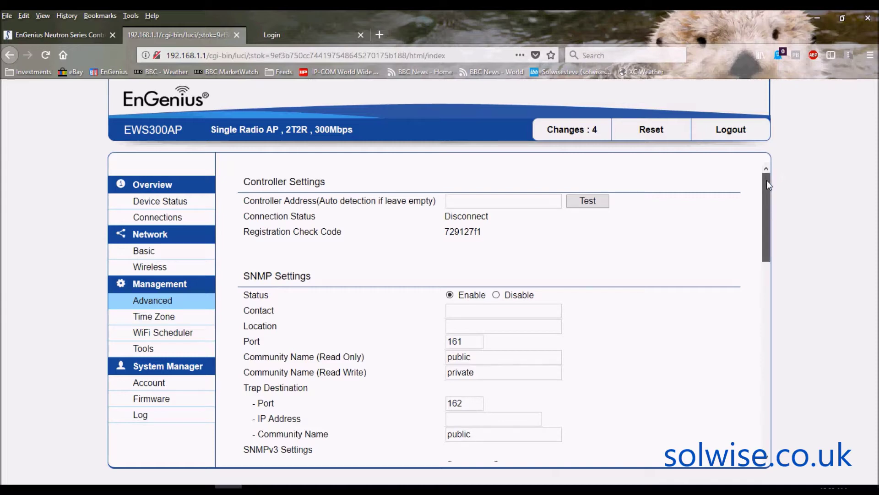
left_click_drag(767, 184, 767, 377)
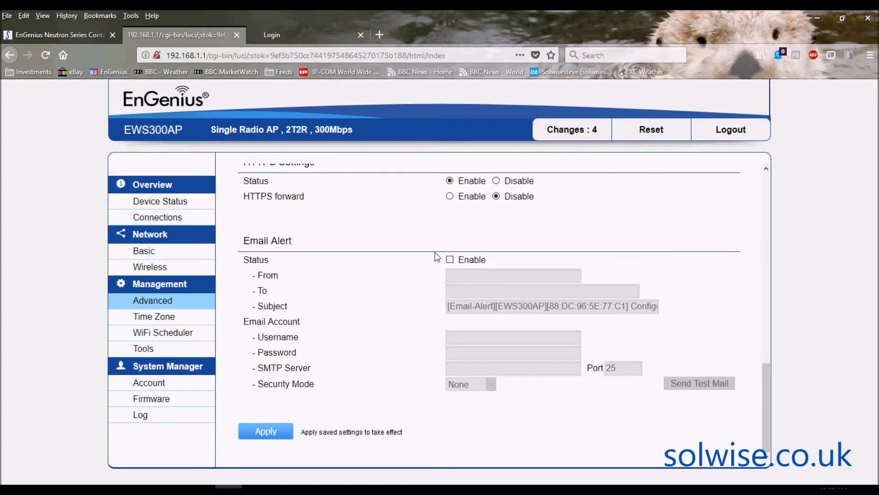
Step: Show the Time Zone page with NTP server pool.ntp.org and UTC+00:00
left_click(150, 320)
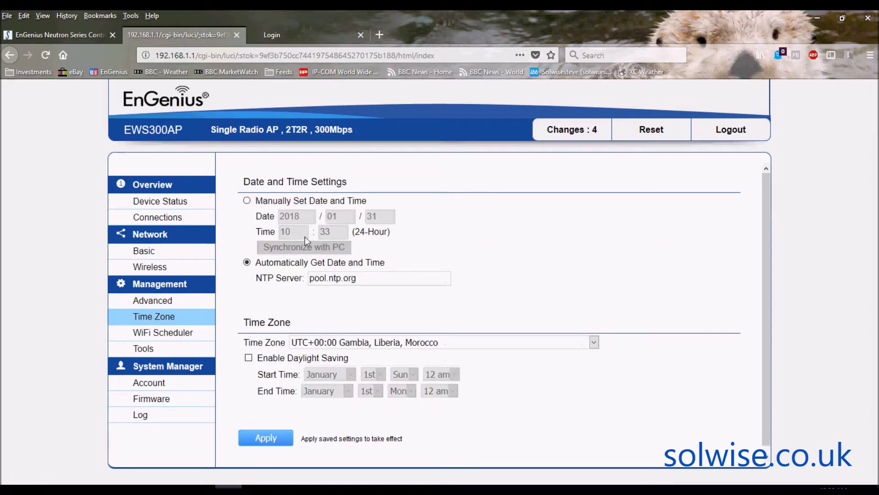
Step: Review the Wi-Fi Scheduler page, with auto reboot and scheduler disabled, then the diagnostic Tools page
left_click(172, 336)
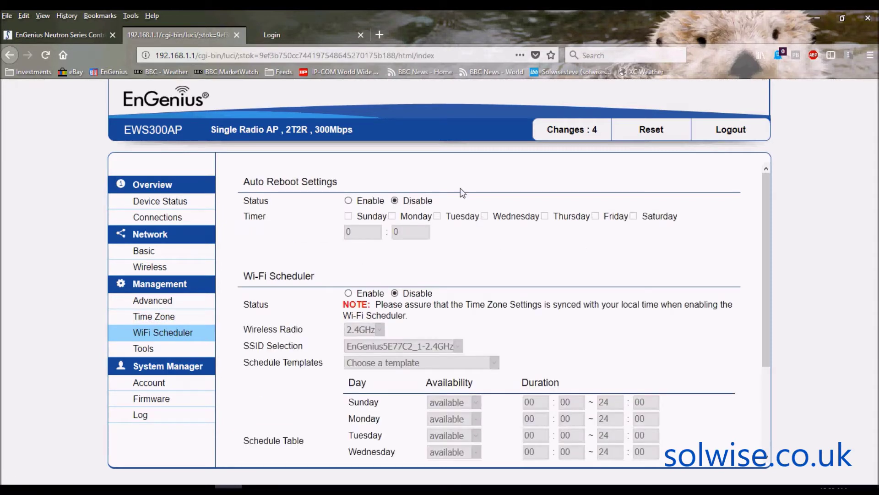
left_click_drag(768, 206, 772, 269)
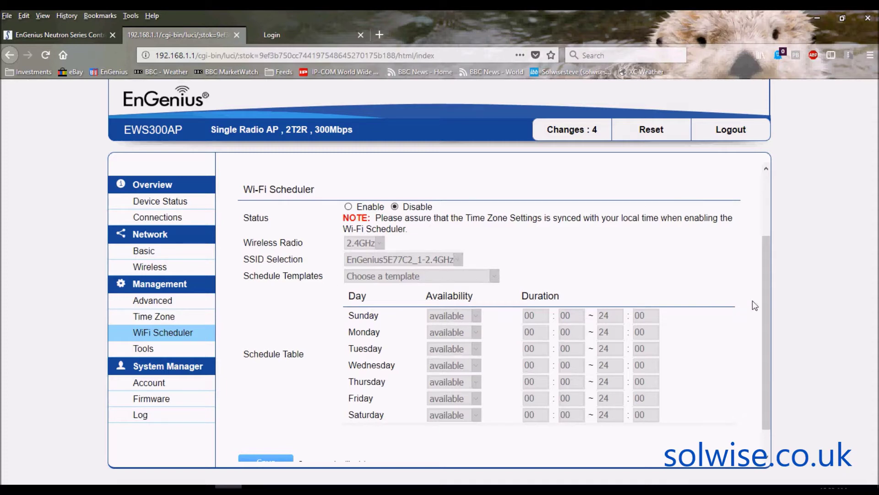
left_click_drag(766, 295, 766, 323)
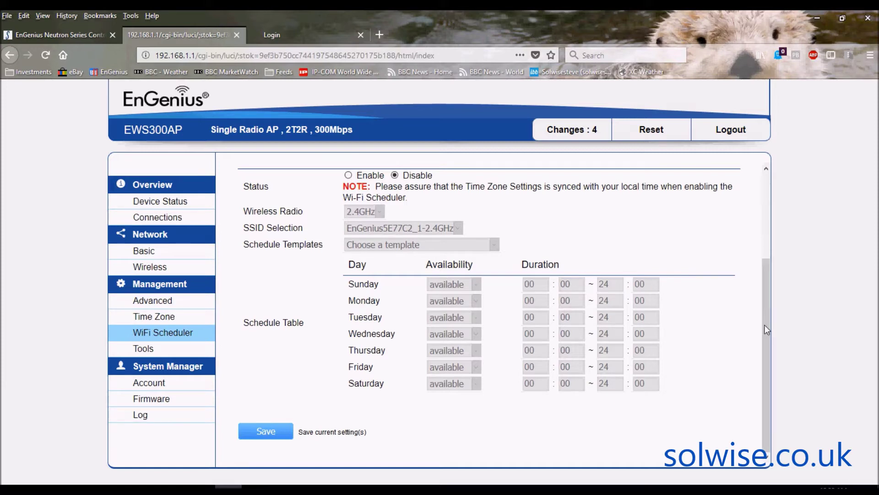
left_click(143, 352)
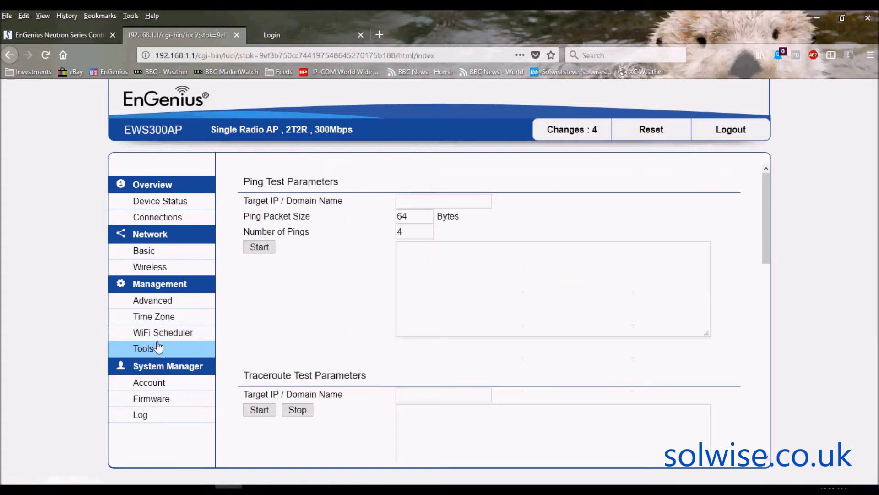
Step: Browse the Account, Firmware and System Log pages, then switch to the controller's login tab
left_click(158, 386)
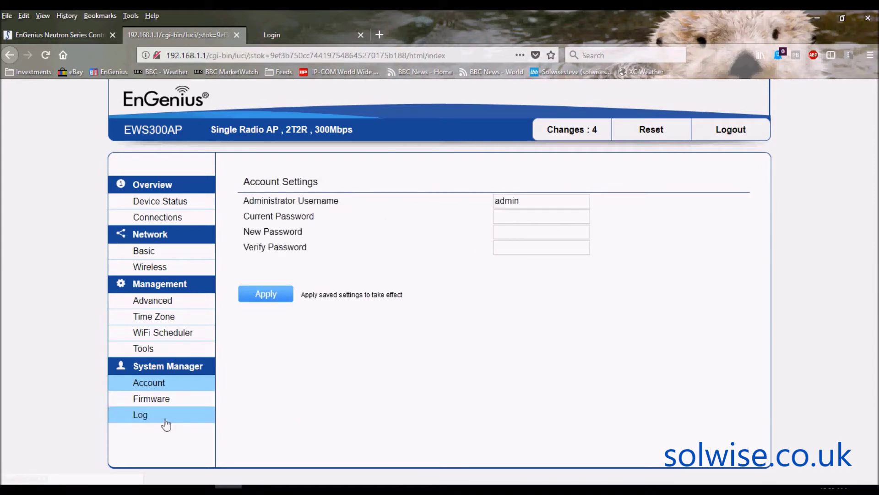
left_click(158, 400)
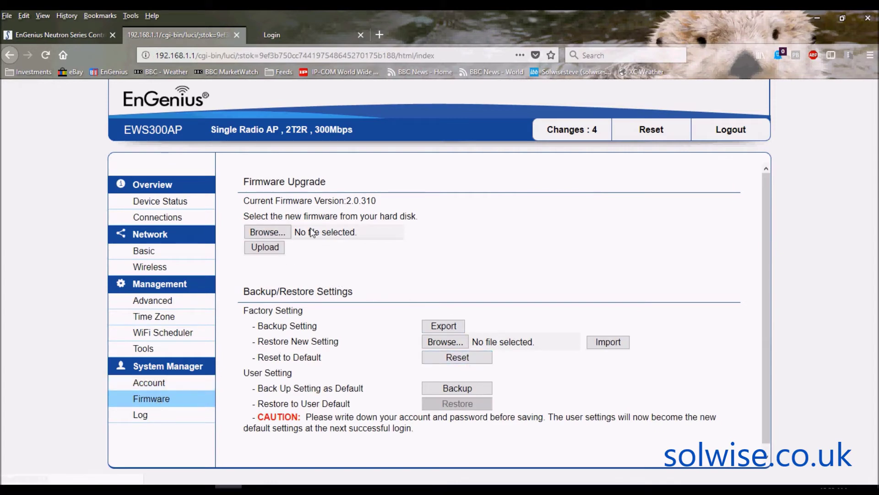
left_click(140, 415)
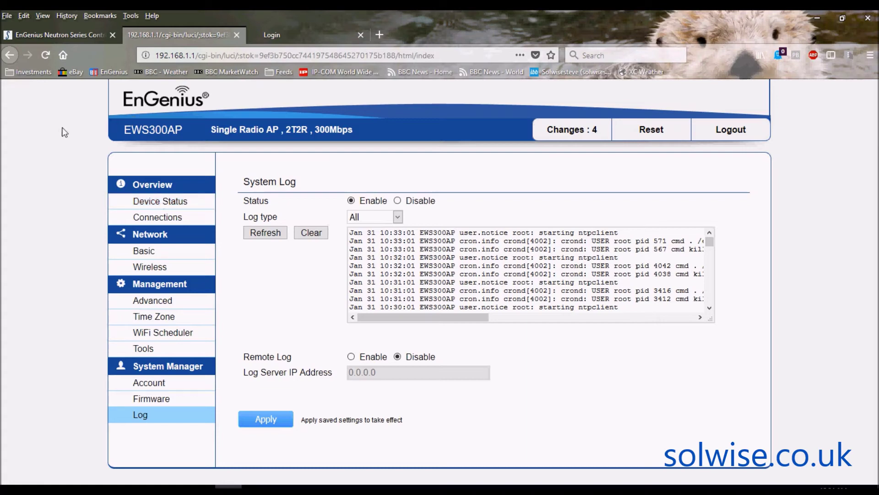
left_click(298, 36)
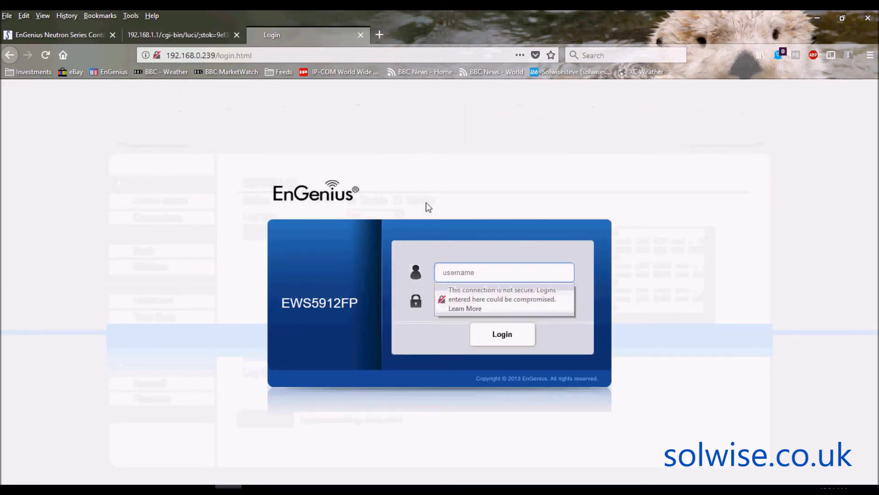
Step: Log into the EWS5912FP controller with the admin username and password and view managed APs
left_click(472, 274)
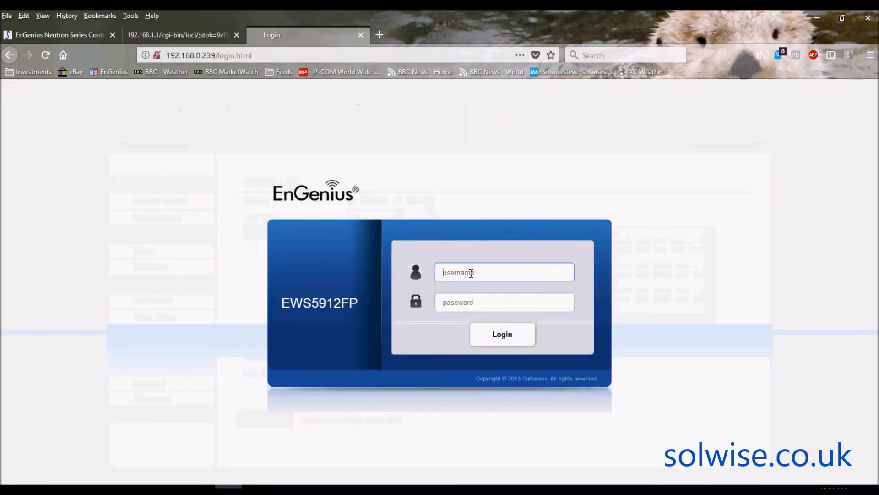
type("admin")
key("Tab")
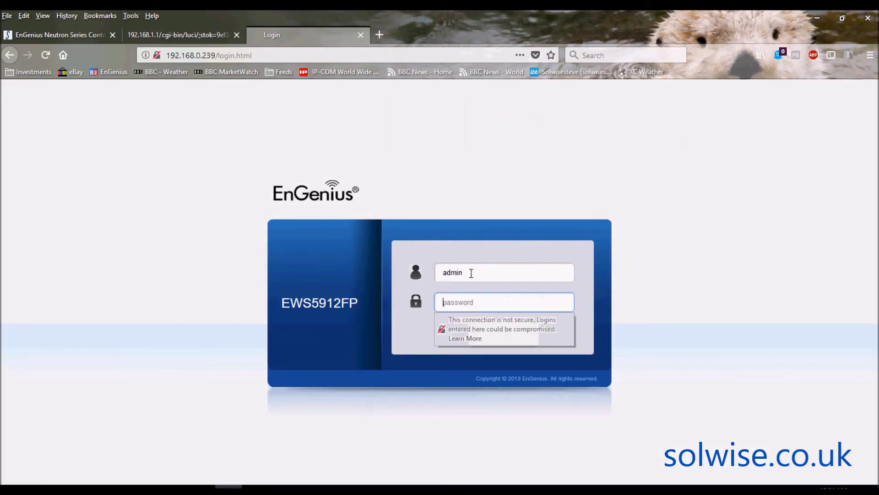
type("admin123")
key("Return")
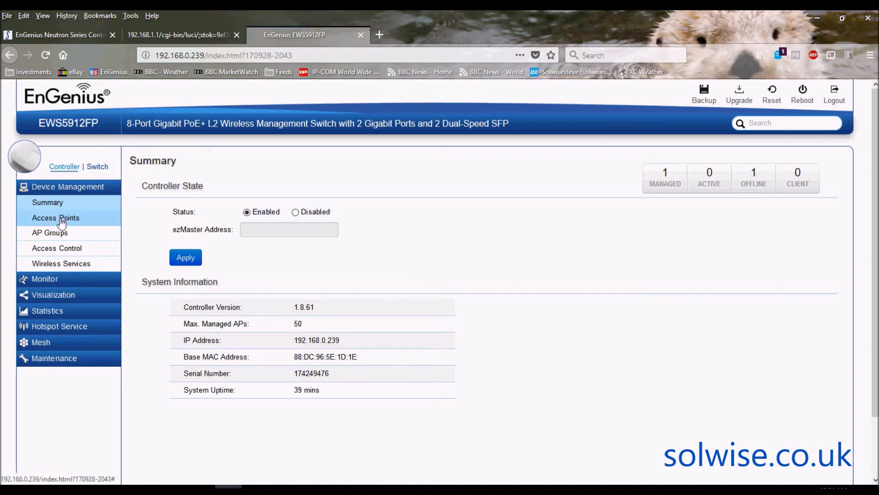
left_click(62, 223)
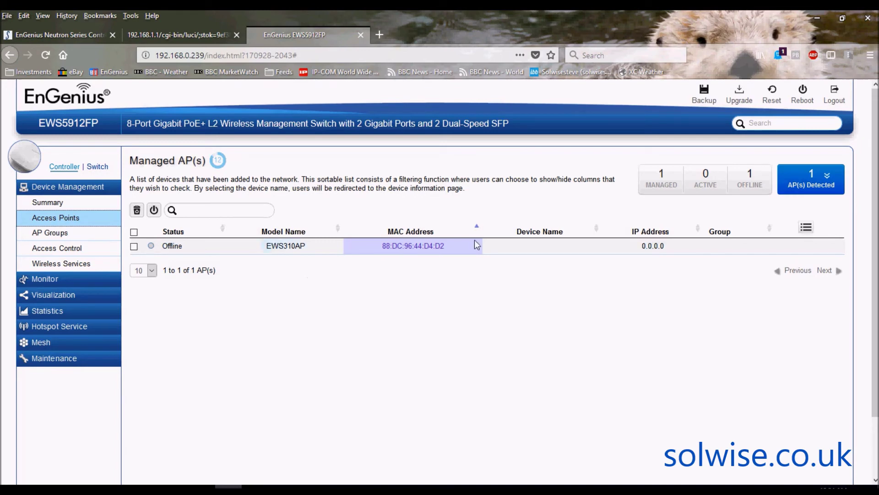
Step: Show the access points detected on the network and select all of them
left_click(833, 180)
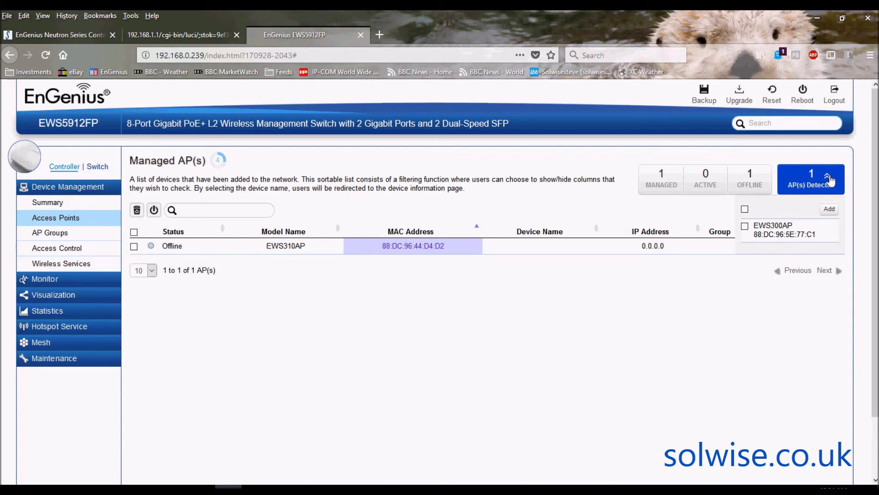
left_click(745, 209)
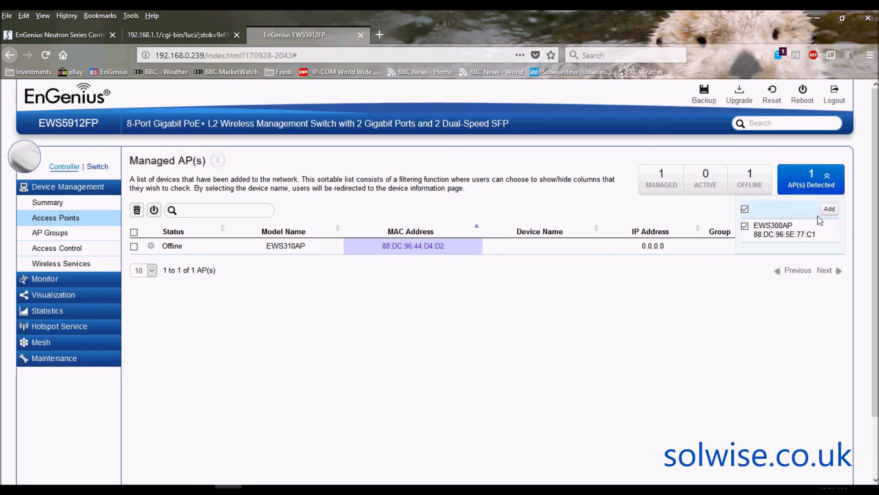
Step: Add the detected EWS300AP to the controller using DHCP IP assignment
left_click(829, 210)
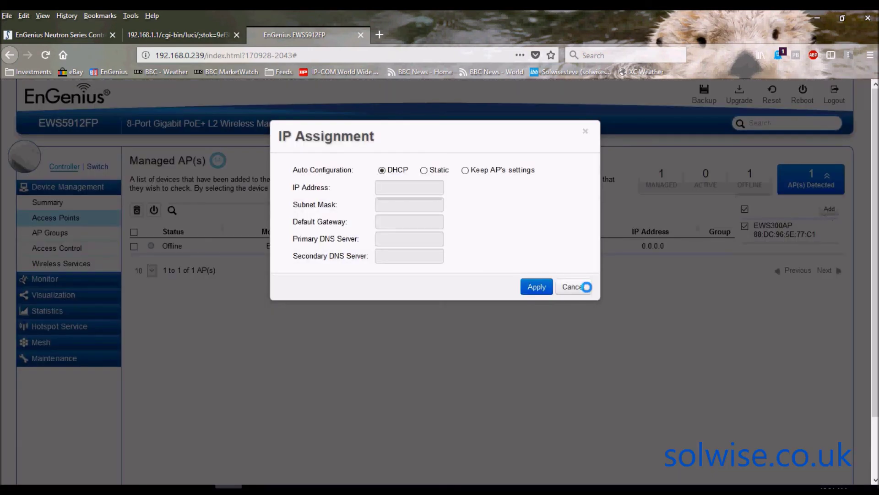
left_click(535, 288)
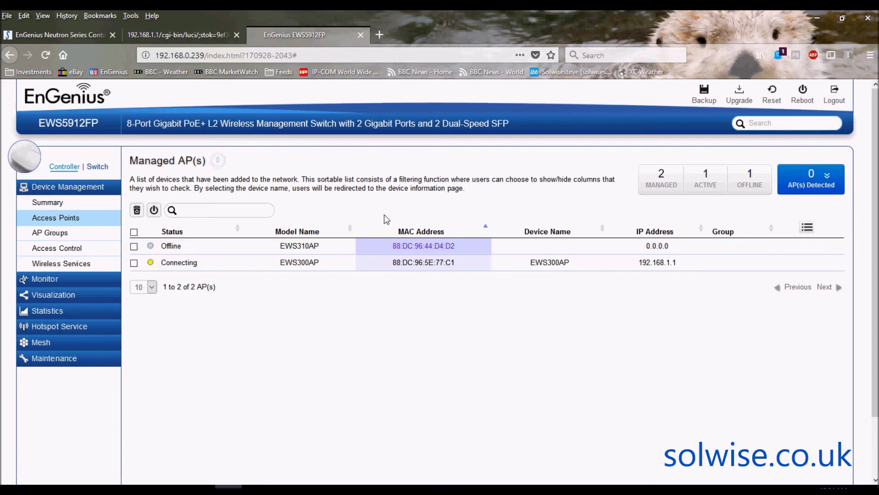
Step: Return to the 192.168.1.1 browser tab showing the EWS300AP's System Log
left_click(168, 35)
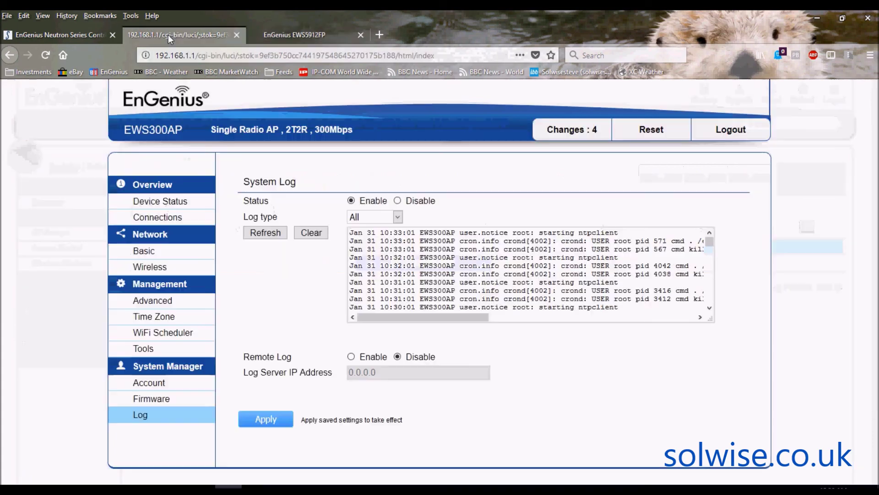